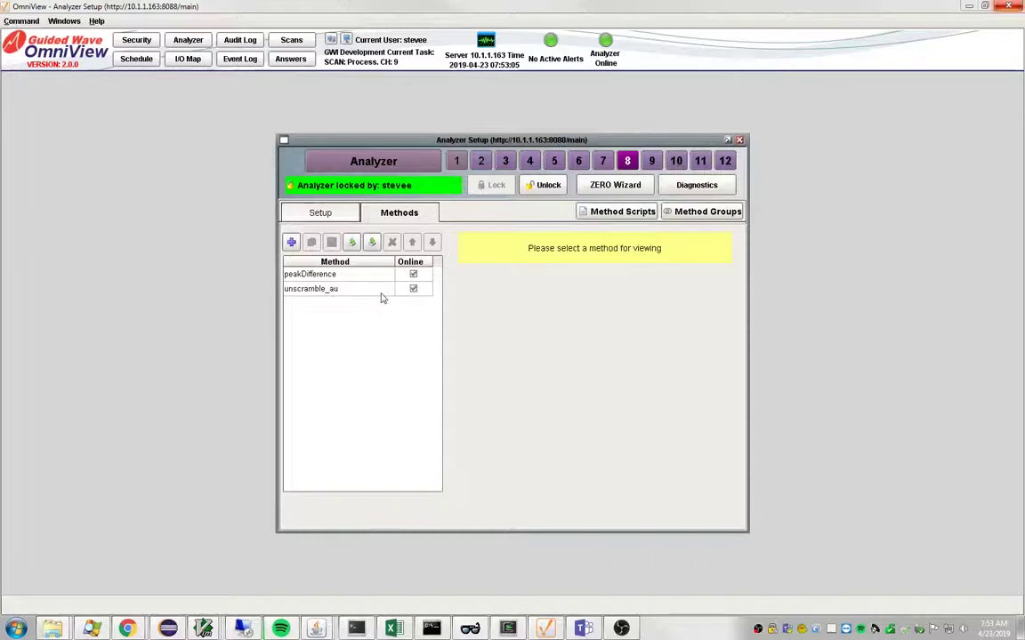
Step: Review the settings of the peakDifference and unscramble_au methods on channel 8, and the peakDifference method on channel 9
left_click(319, 275)
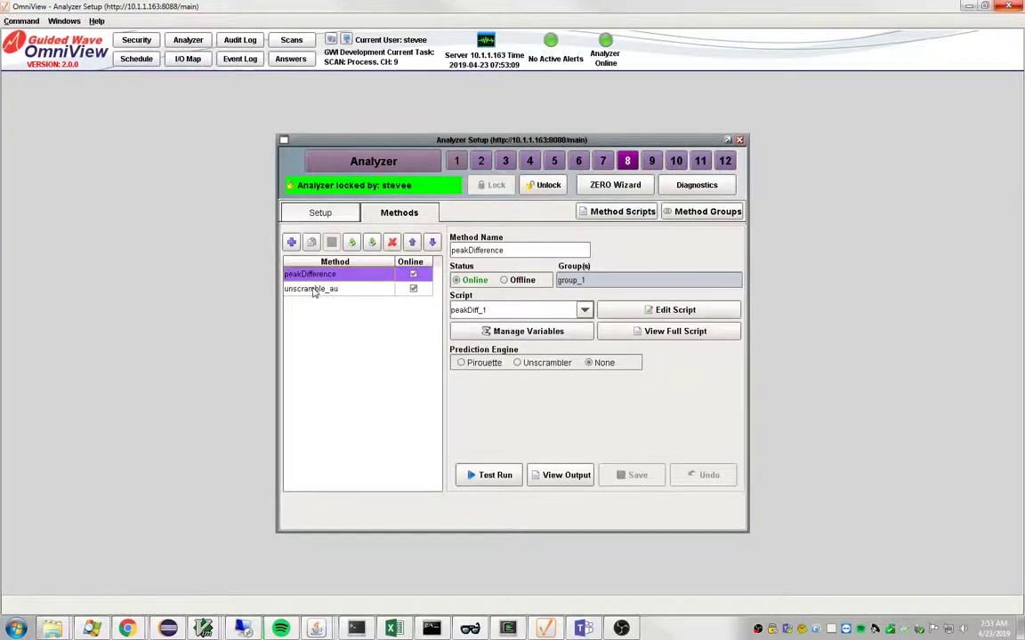
left_click(313, 290)
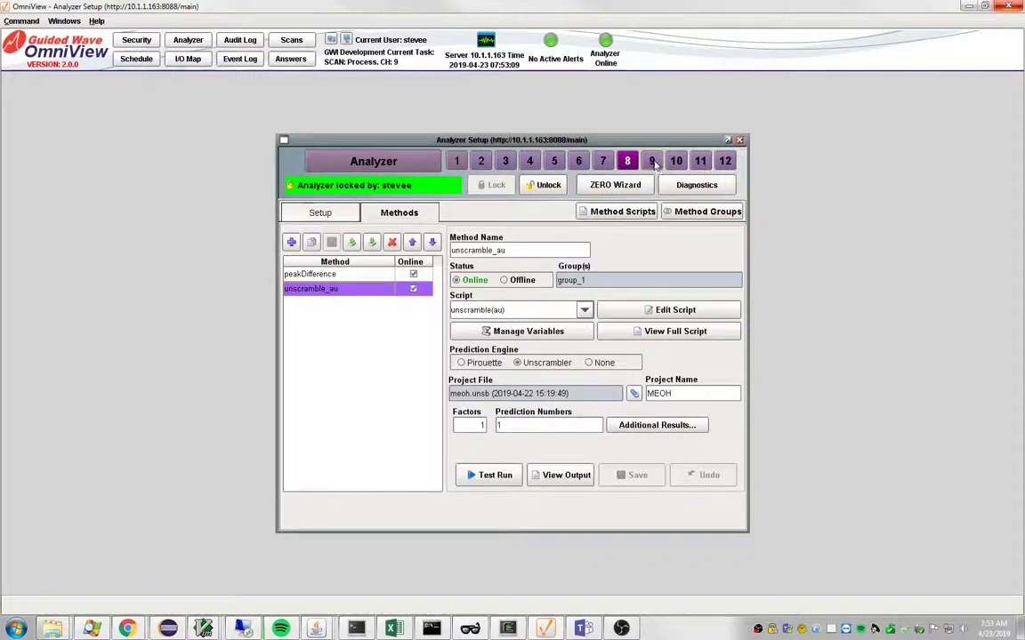
left_click(652, 162)
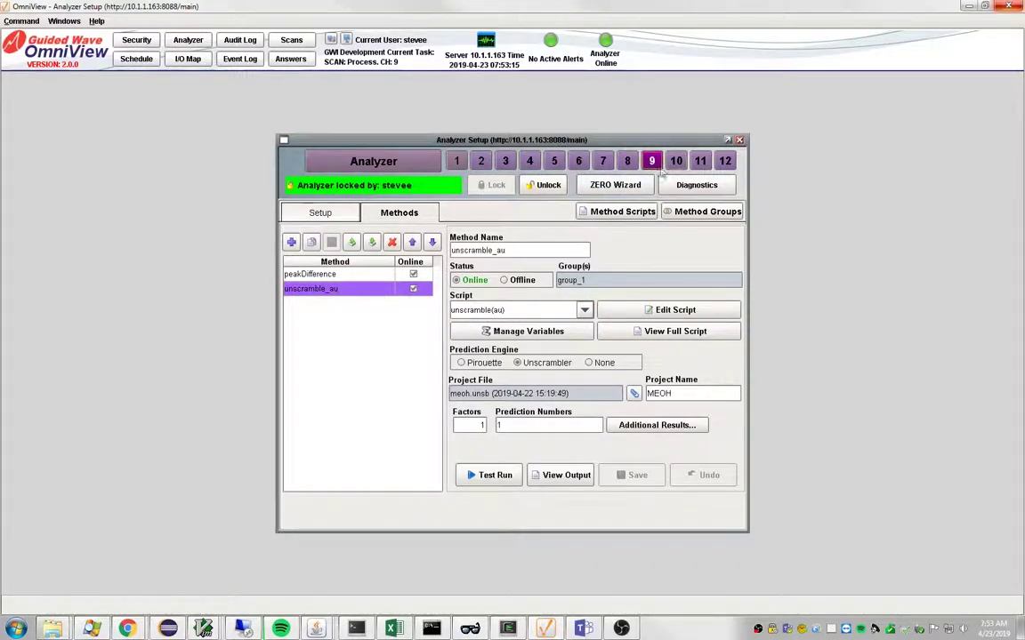
left_click(315, 274)
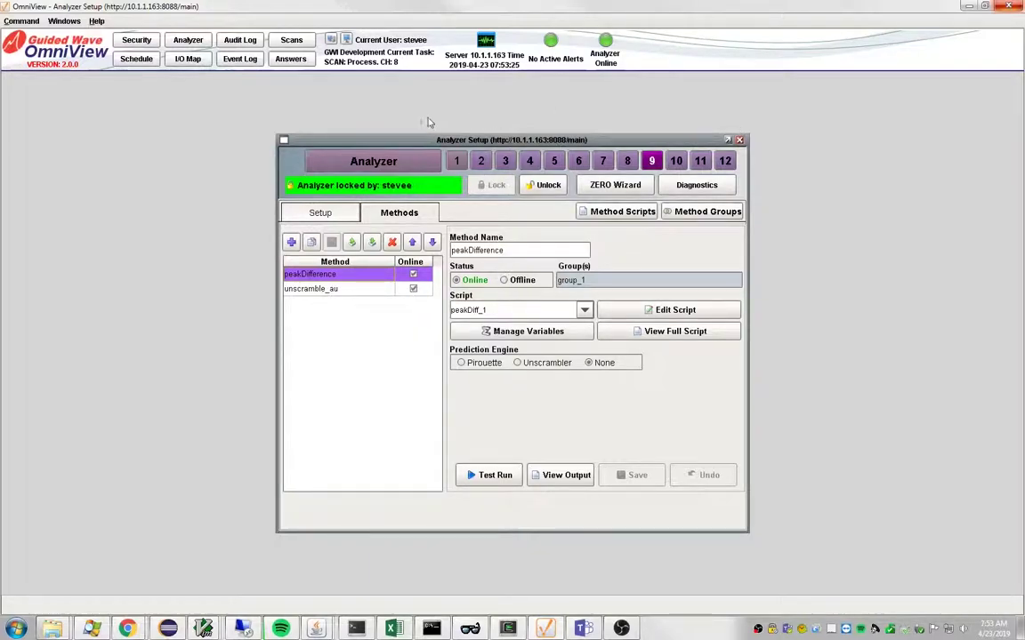
Step: View the answer trends of channel 8's peakDifference and unscramble_au methods, collapsing the answer options to enlarge the plot
left_click(290, 60)
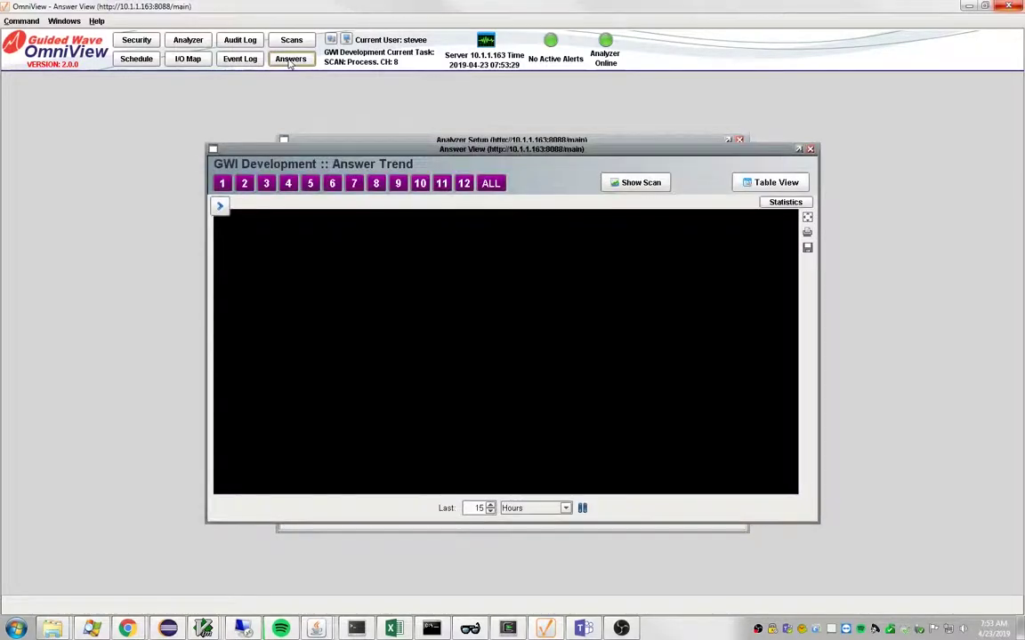
left_click(220, 206)
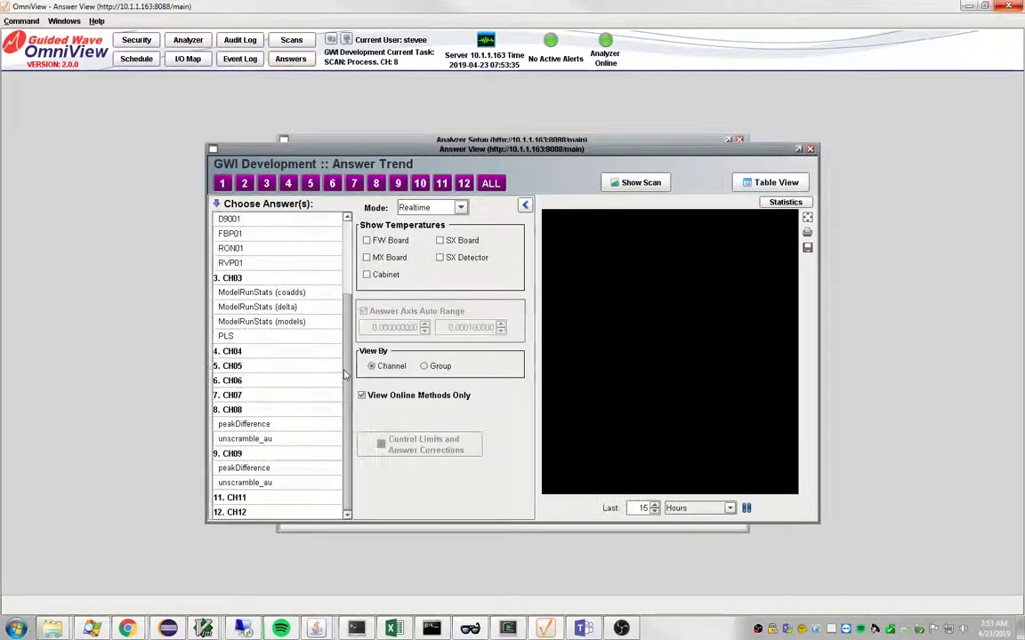
left_click(253, 426)
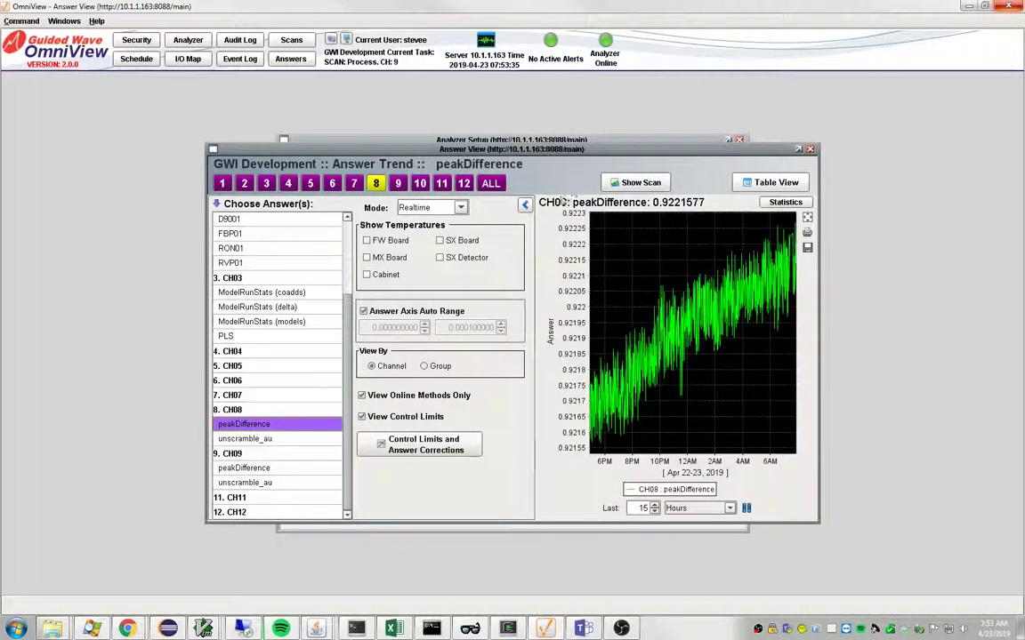
left_click(524, 206)
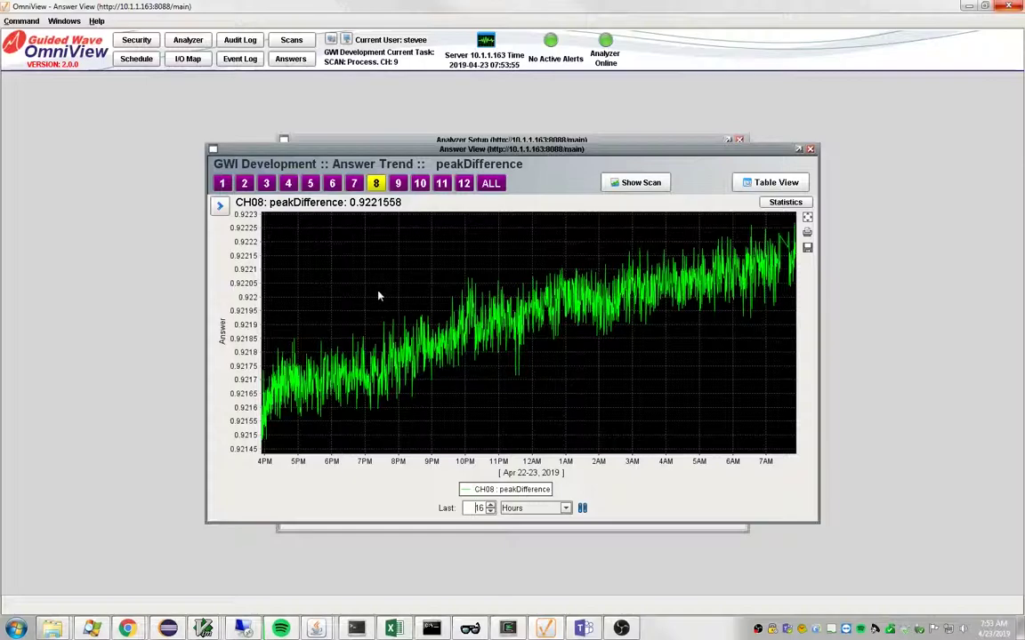
left_click(219, 206)
left_click(245, 438)
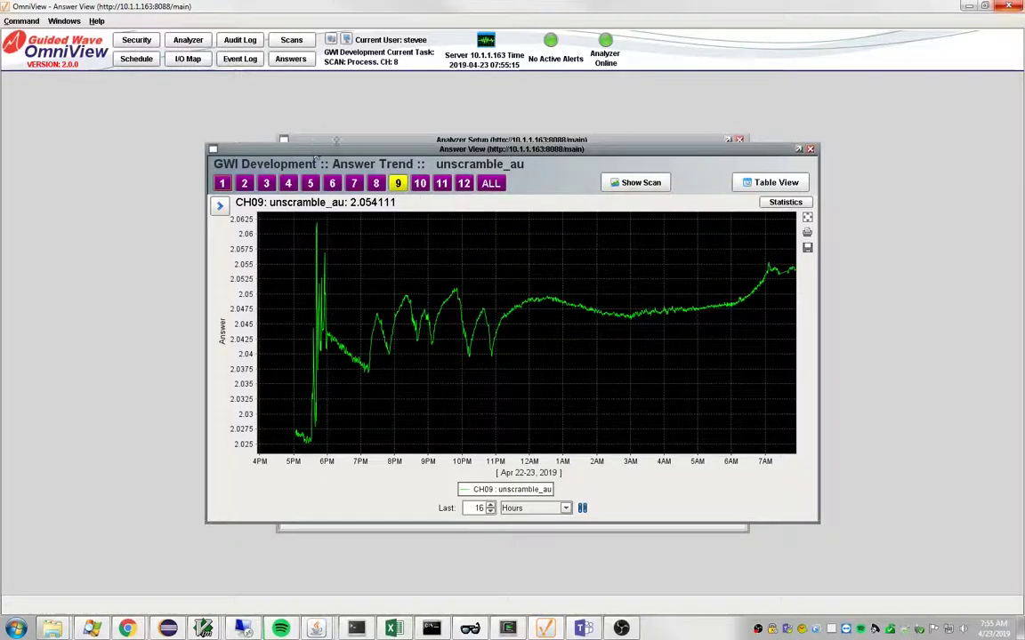
Step: Return to the analyzer setup and examine the I/O device configurations of ModbusDCS and Opto22
left_click(711, 140)
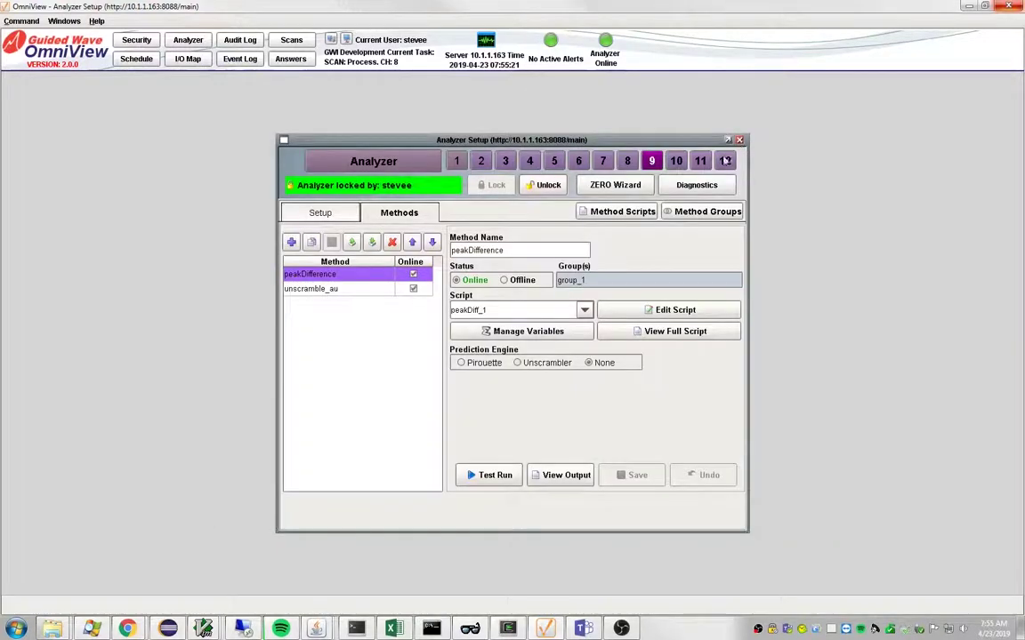
left_click(380, 162)
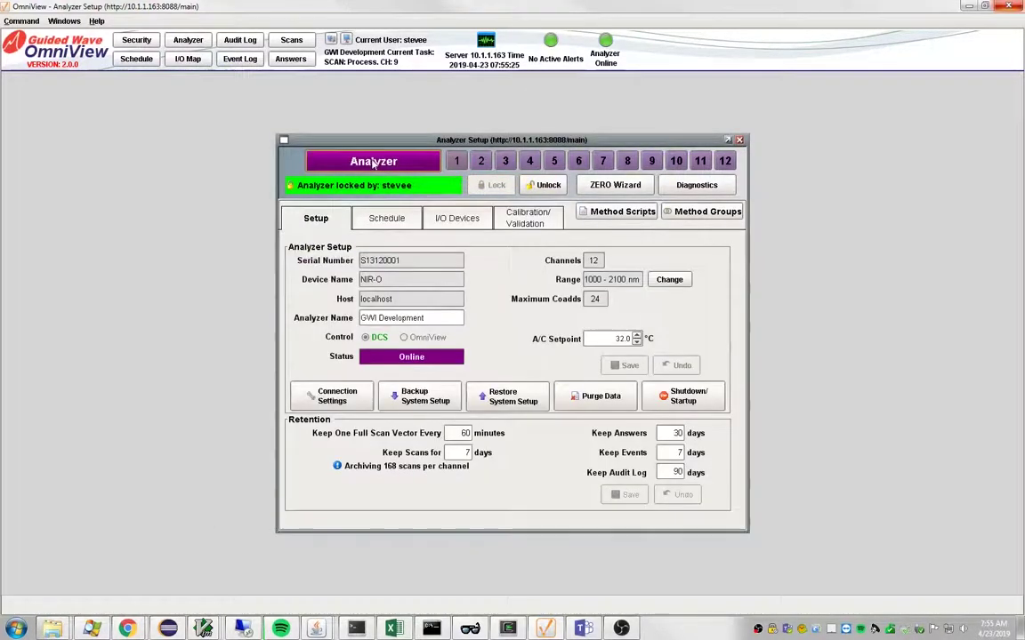
left_click(450, 222)
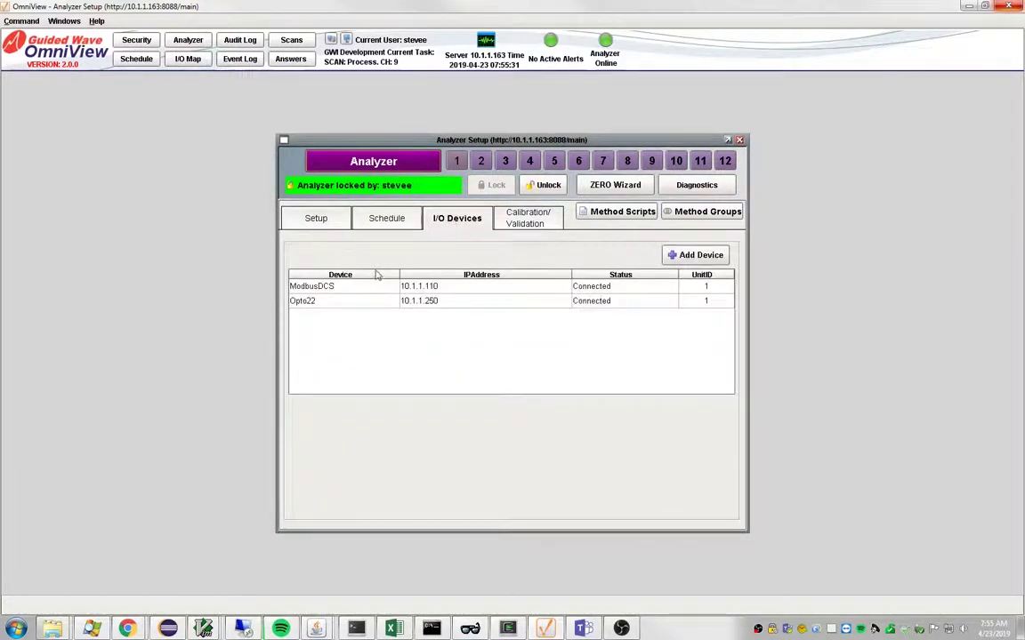
left_click(326, 288)
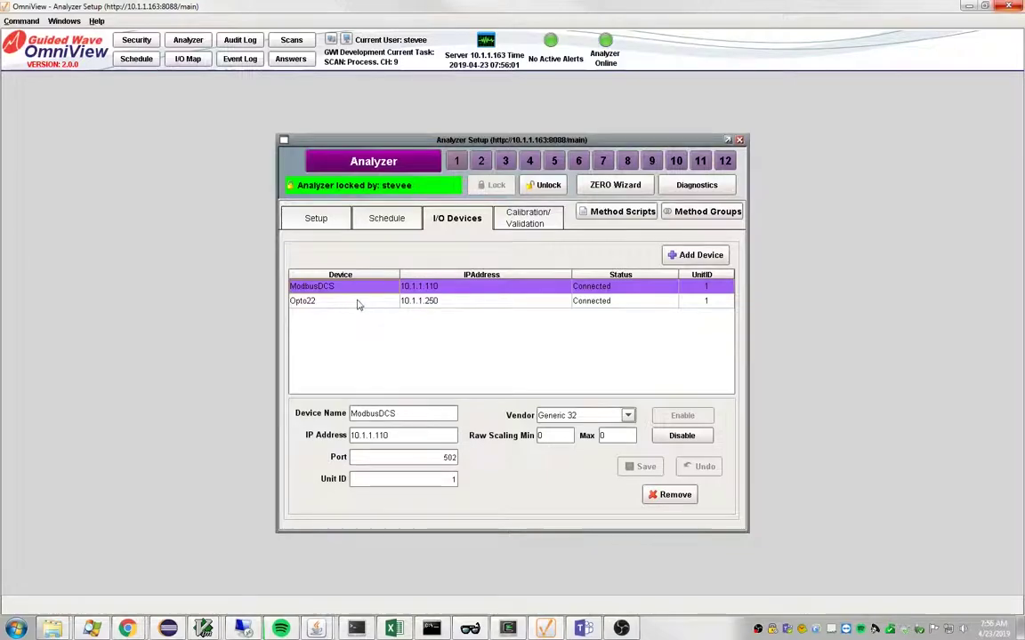
left_click(350, 301)
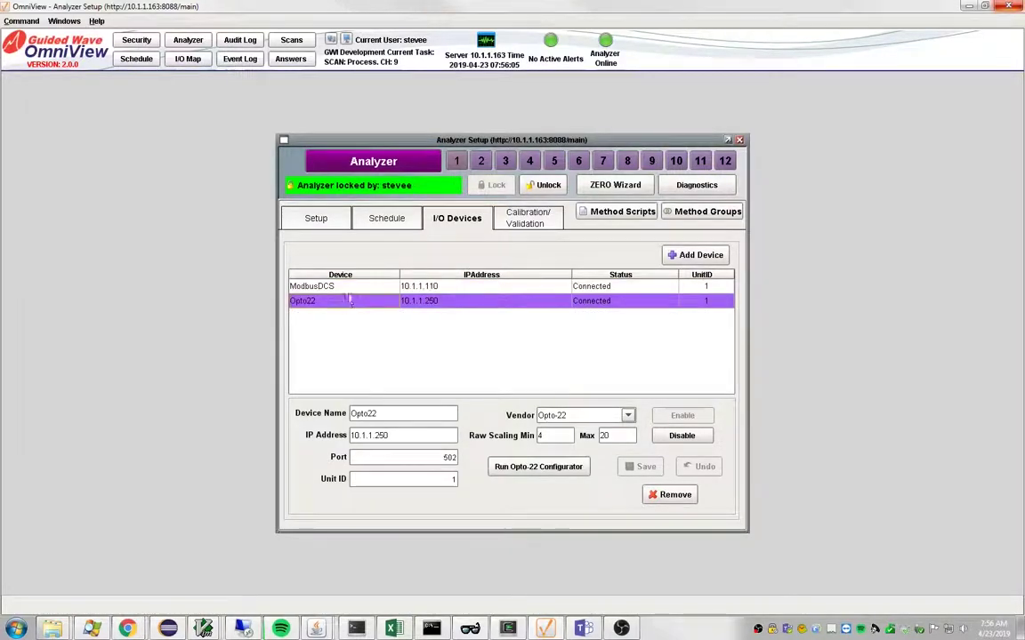
left_click(480, 286)
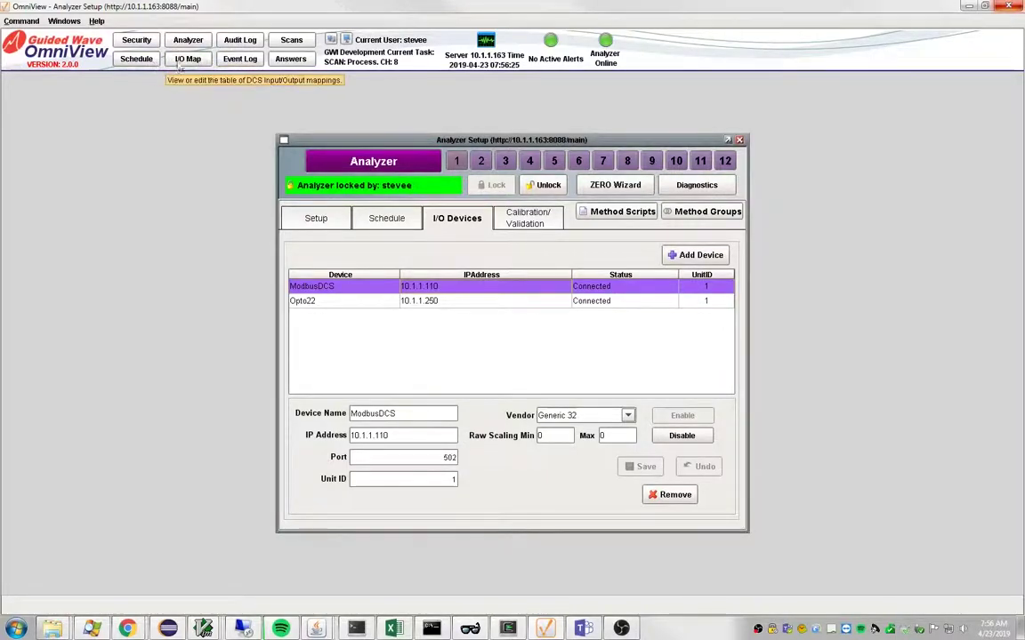
Step: Open the DCS I/O map and show the mappings of the ModbusDCS device
left_click(188, 59)
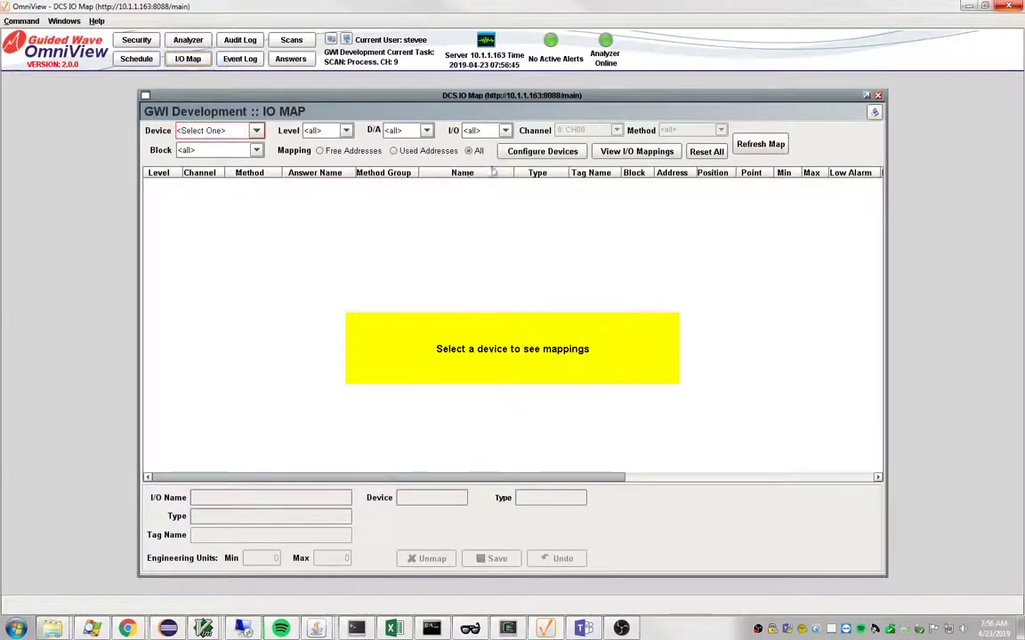
left_click(256, 132)
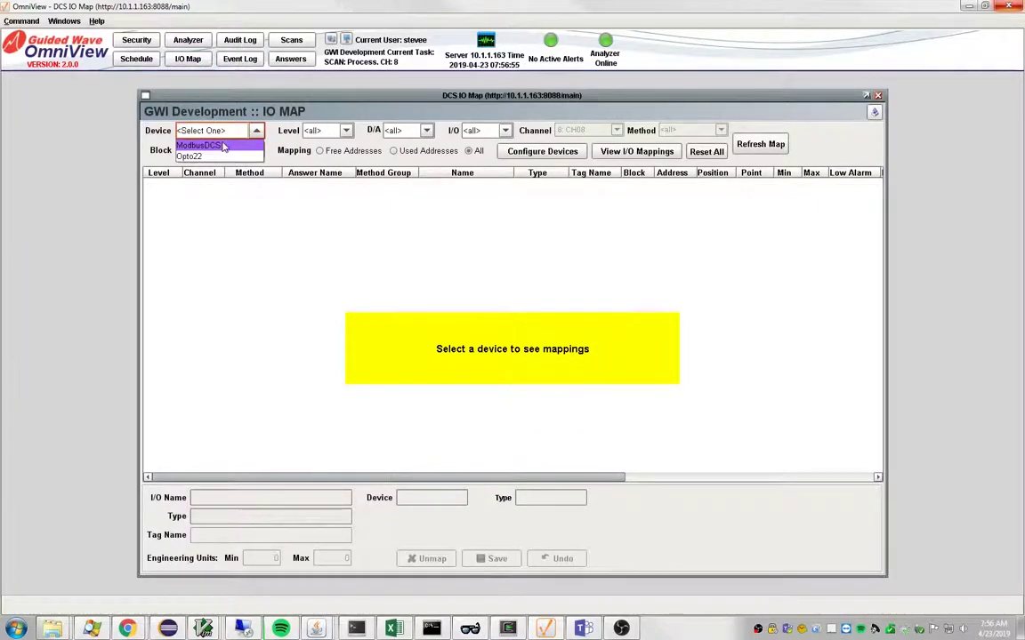
left_click(219, 146)
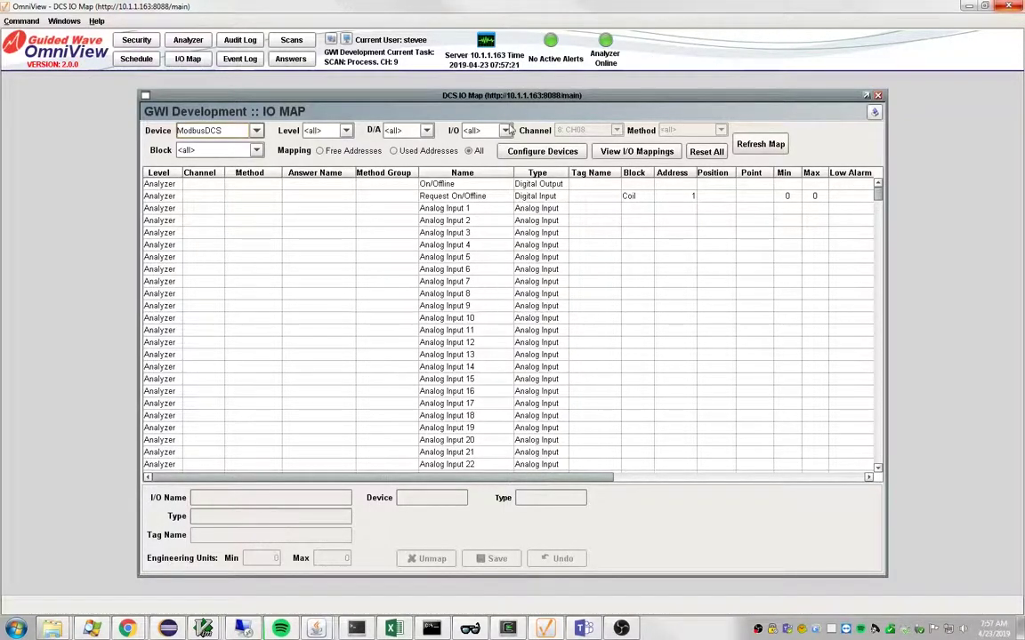
Step: Filter the I/O map to Method level, Analog signals and Output direction
left_click(346, 131)
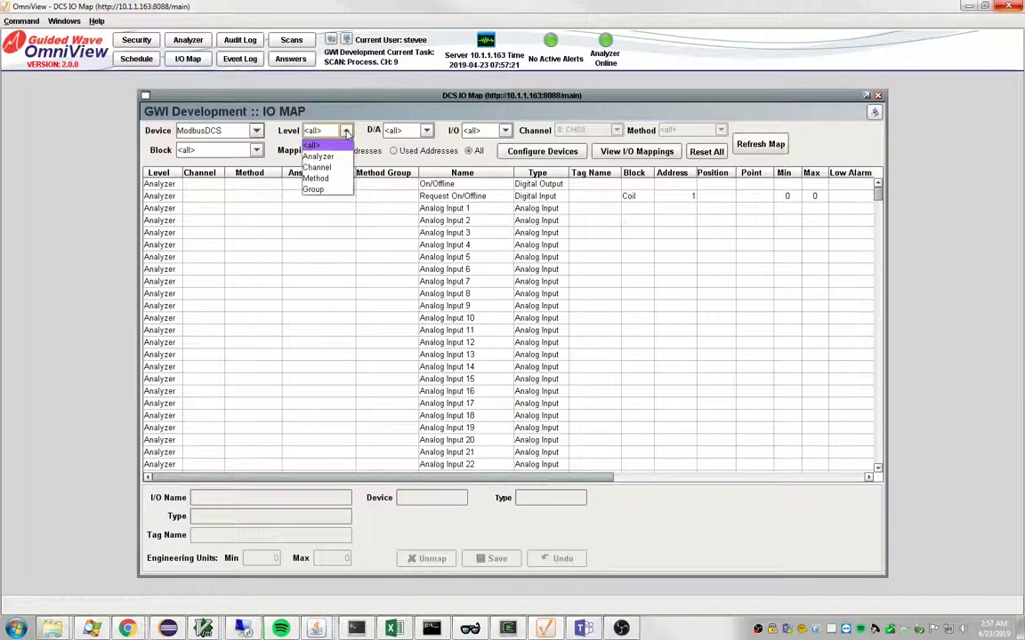
left_click(318, 179)
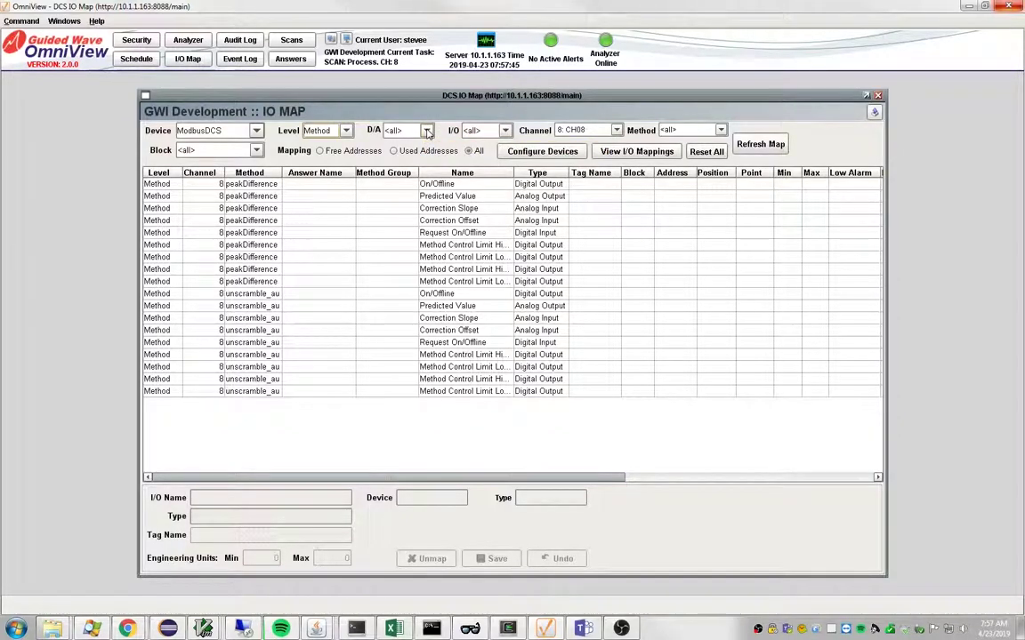
left_click(427, 132)
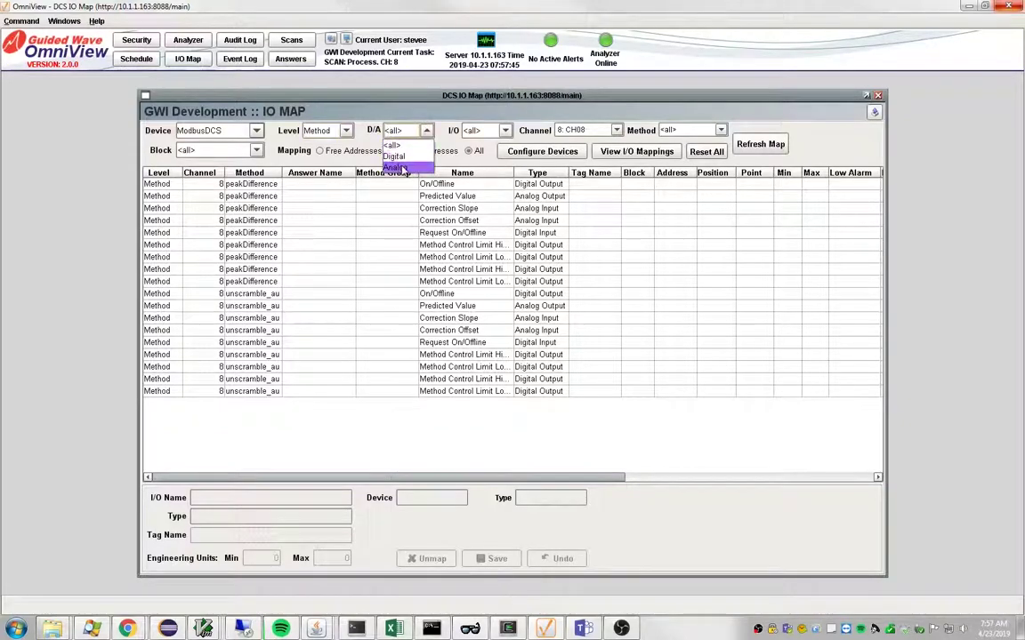
left_click(402, 169)
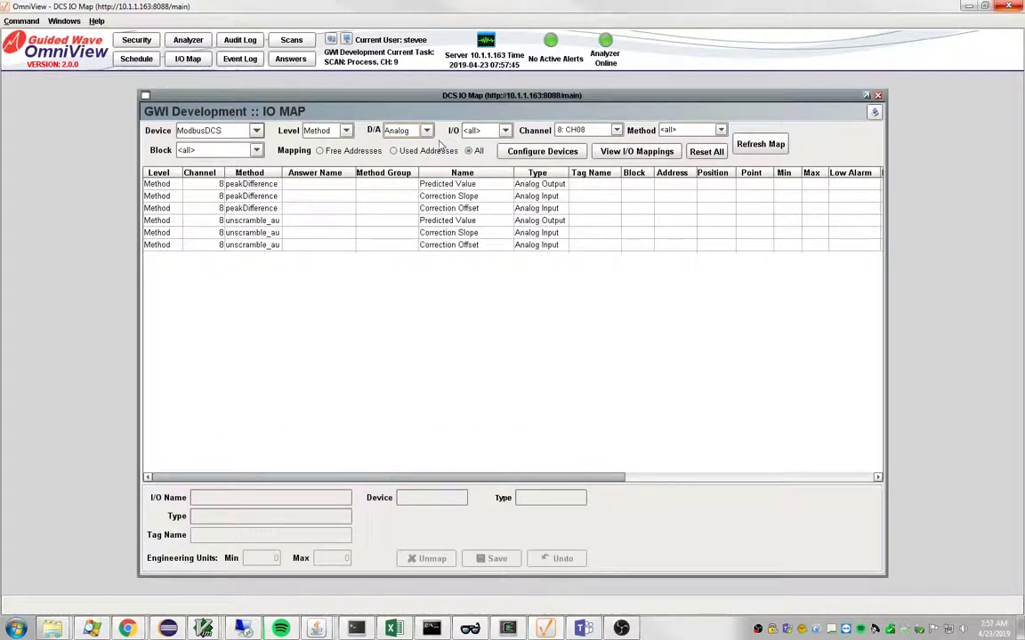
left_click(505, 132)
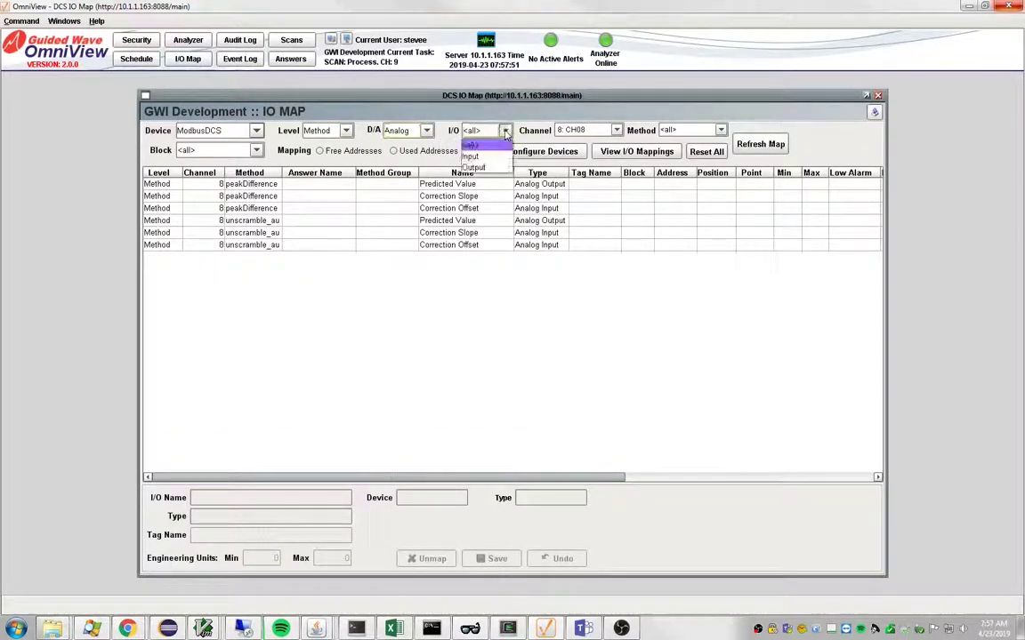
left_click(474, 167)
Step: List the method-level analog outputs of all channels
left_click(617, 131)
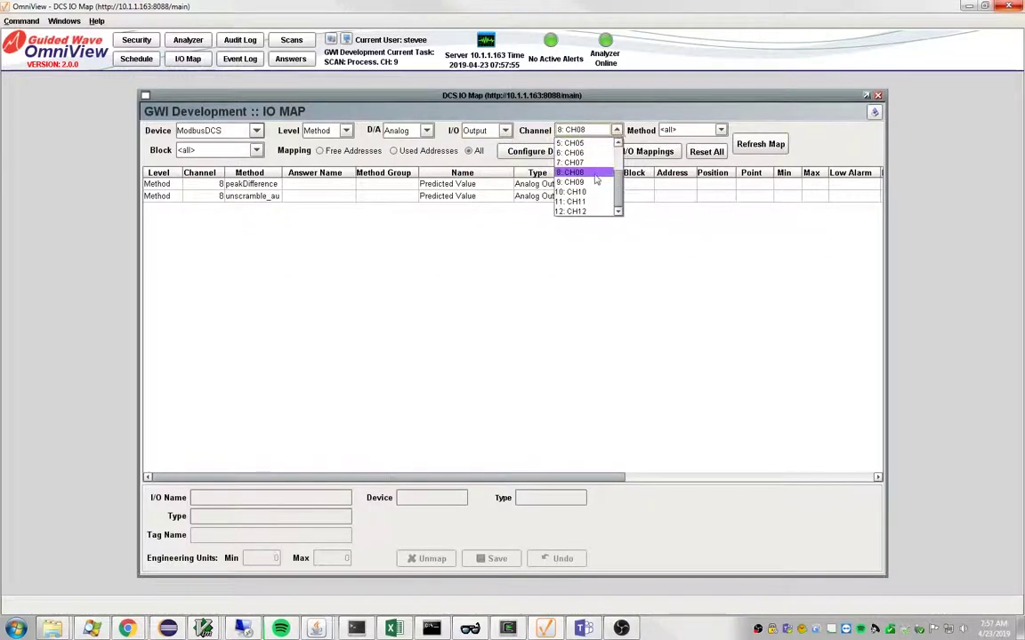
scroll(587, 178, "up", 3)
left_click(566, 147)
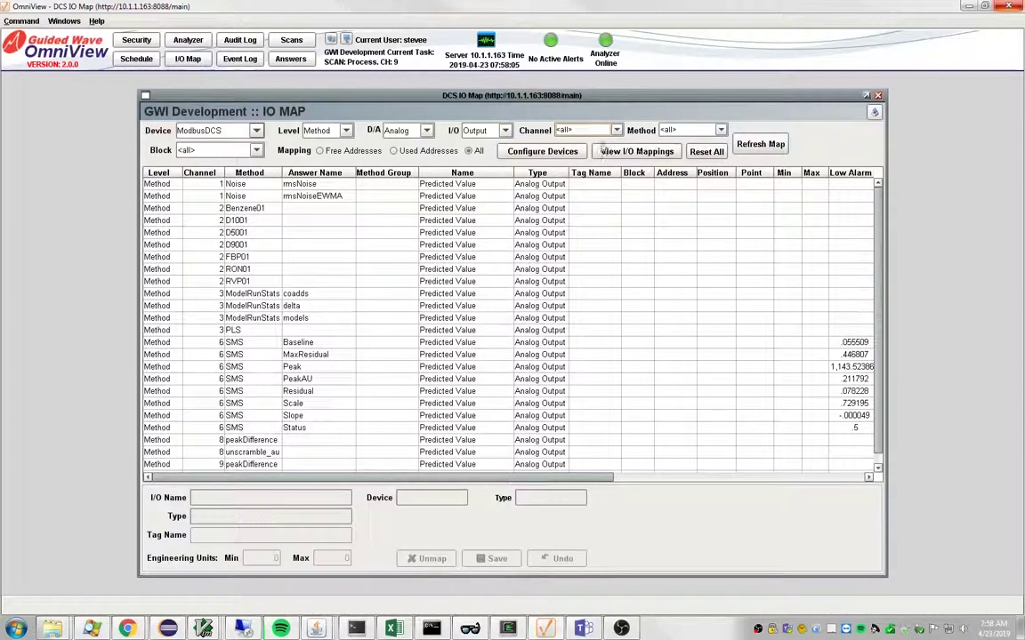
Step: Restrict the I/O map to channel 8: CH08 and the peakDifference method
left_click(573, 130)
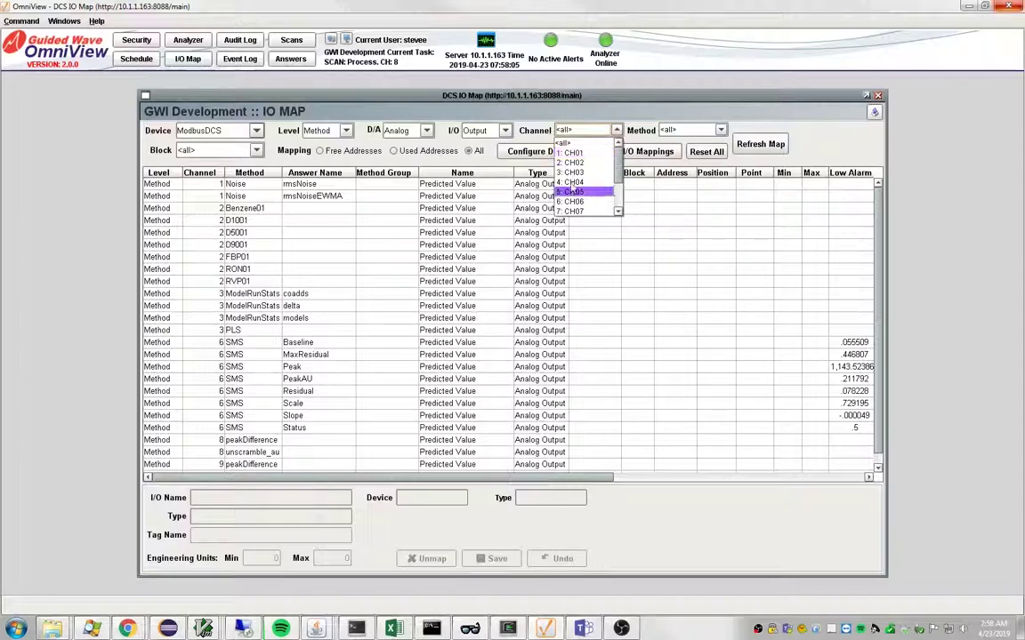
scroll(569, 200, "down", 1)
left_click(564, 182)
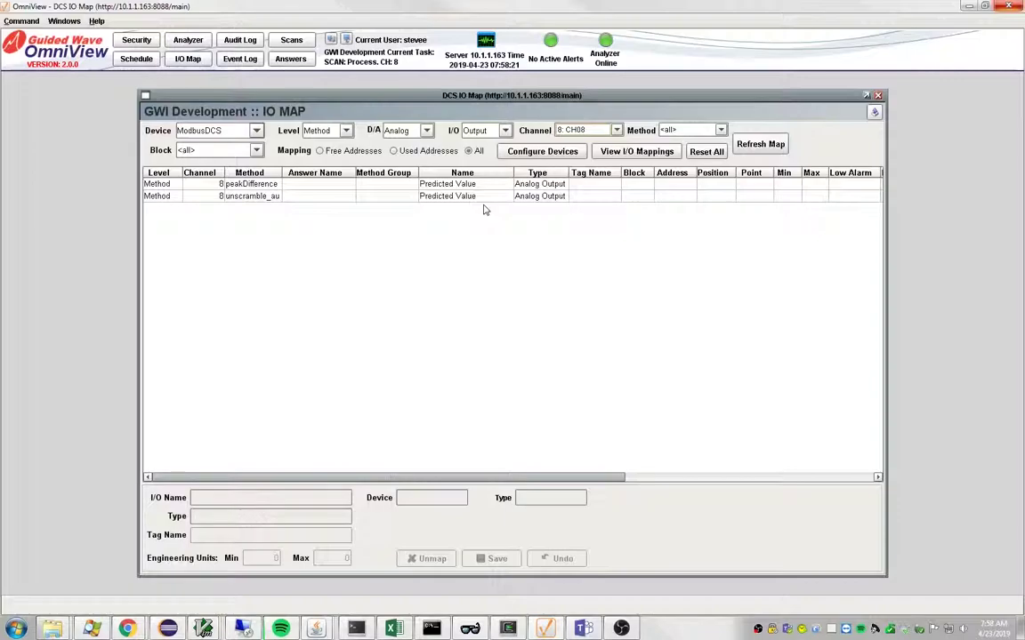
left_click(720, 131)
key("p")
key("Return")
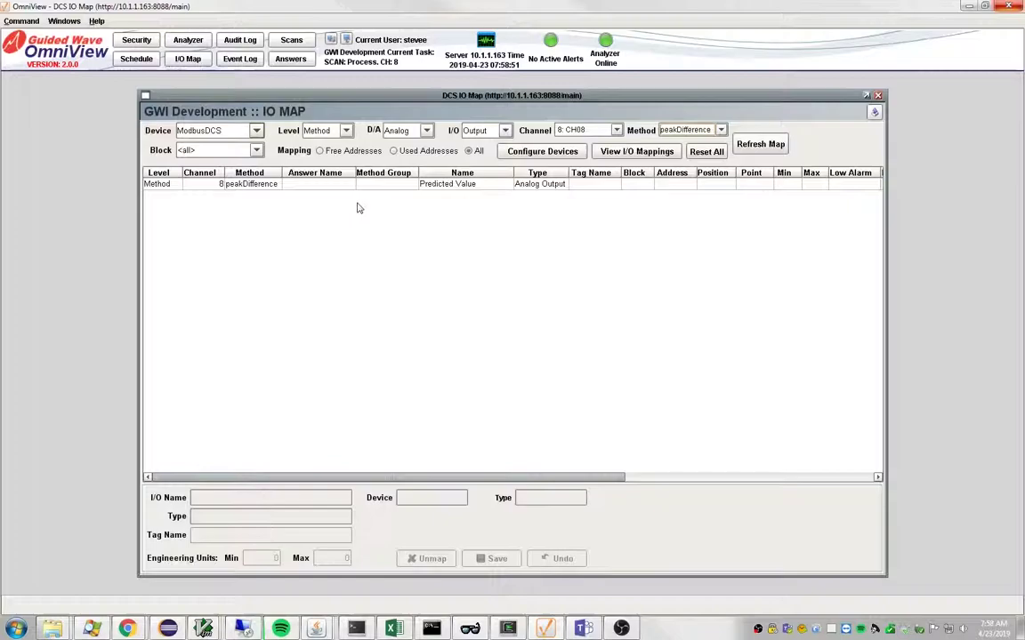
Step: Map channel 8's peakDifference Predicted Value to the Float block at address 71025 and save the mapping
left_click(256, 186)
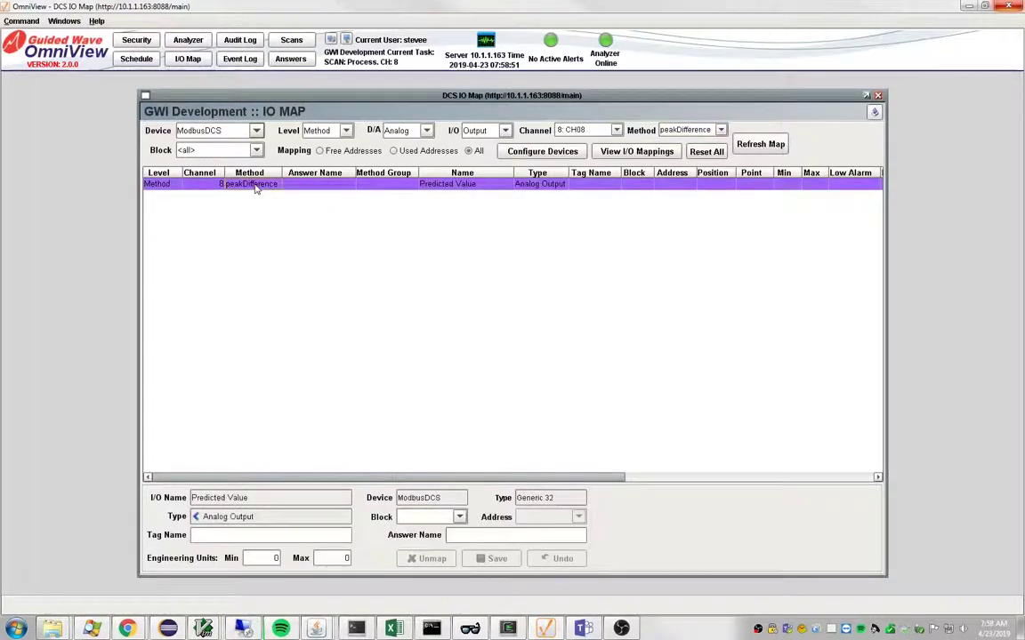
left_click(459, 517)
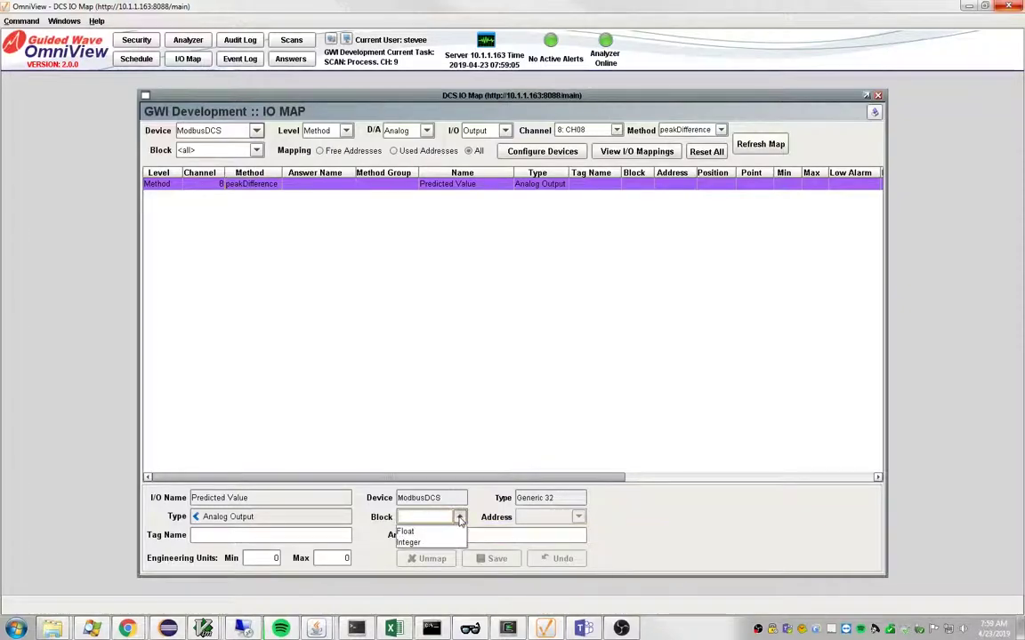
left_click(412, 532)
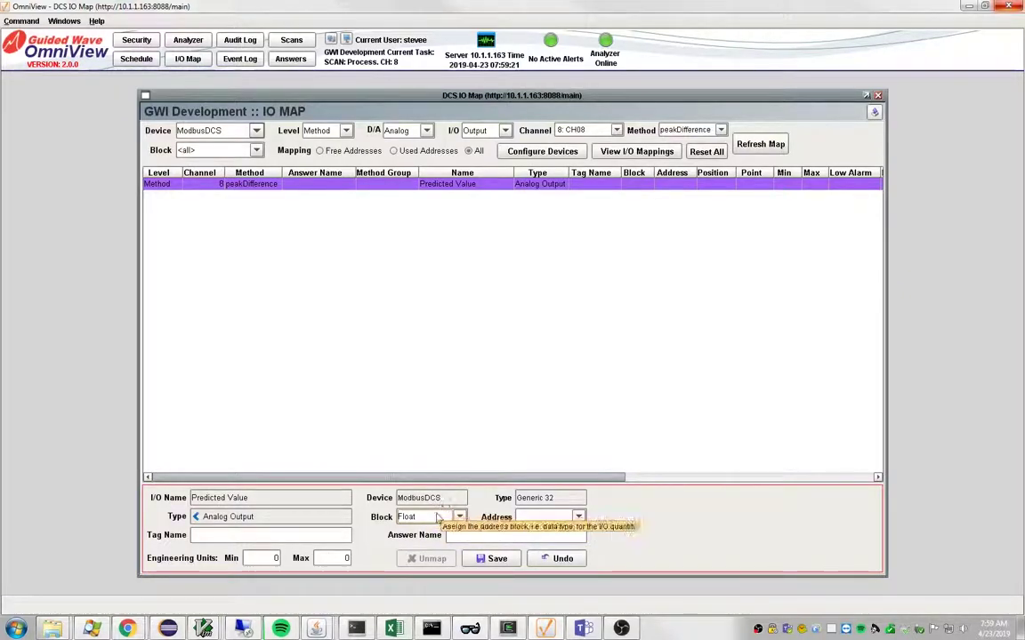
left_click(578, 516)
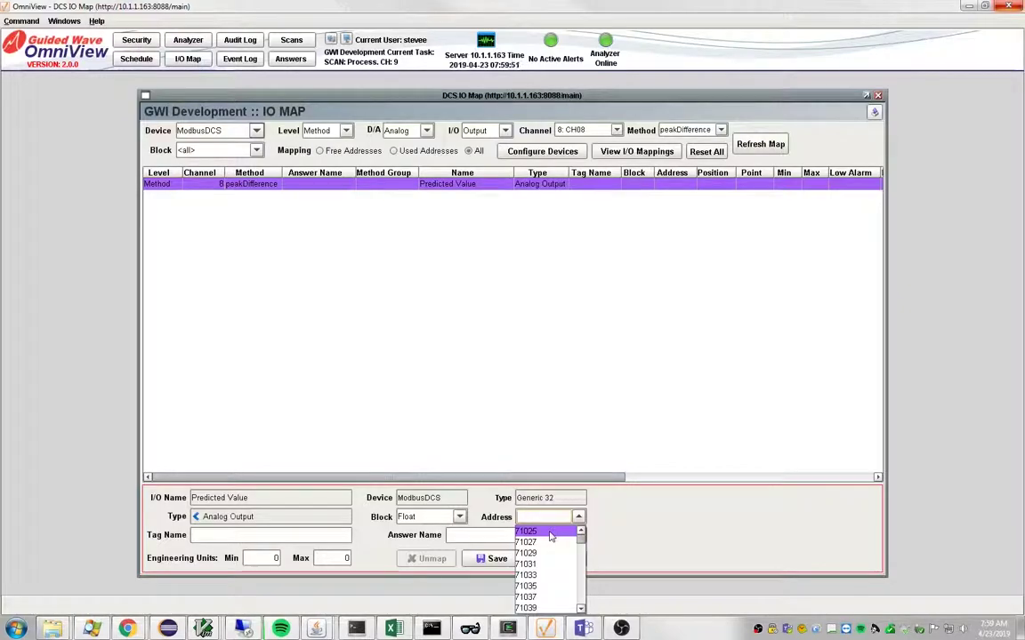
left_click(549, 532)
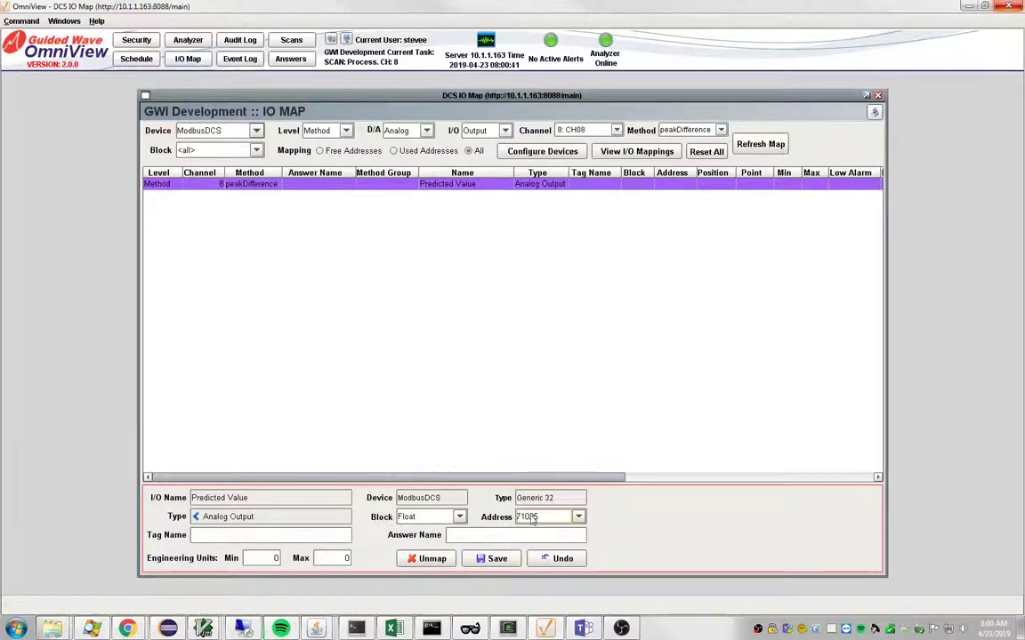
left_click(491, 560)
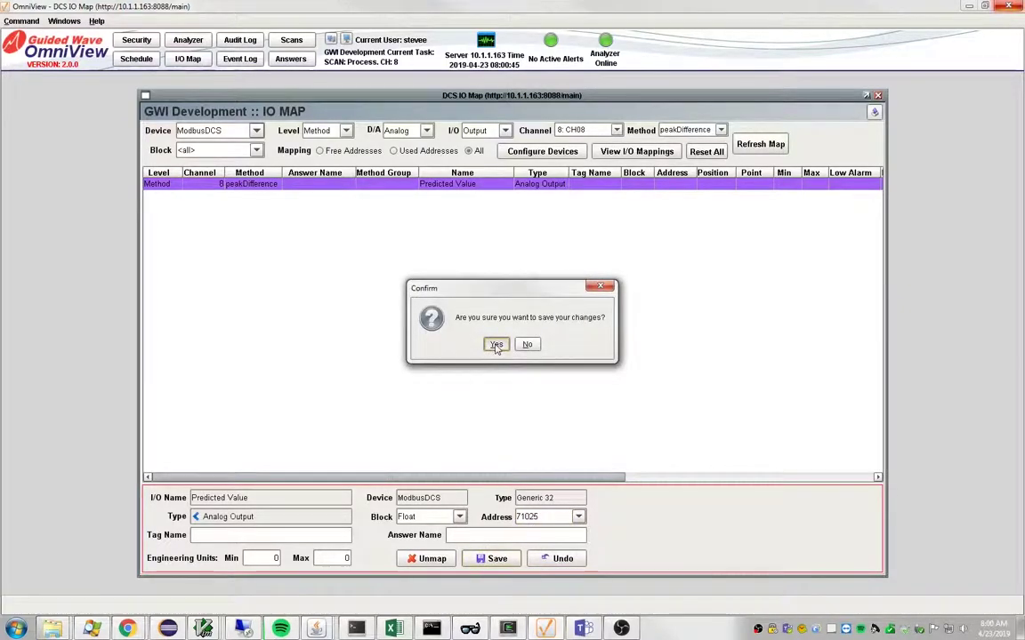
left_click(496, 345)
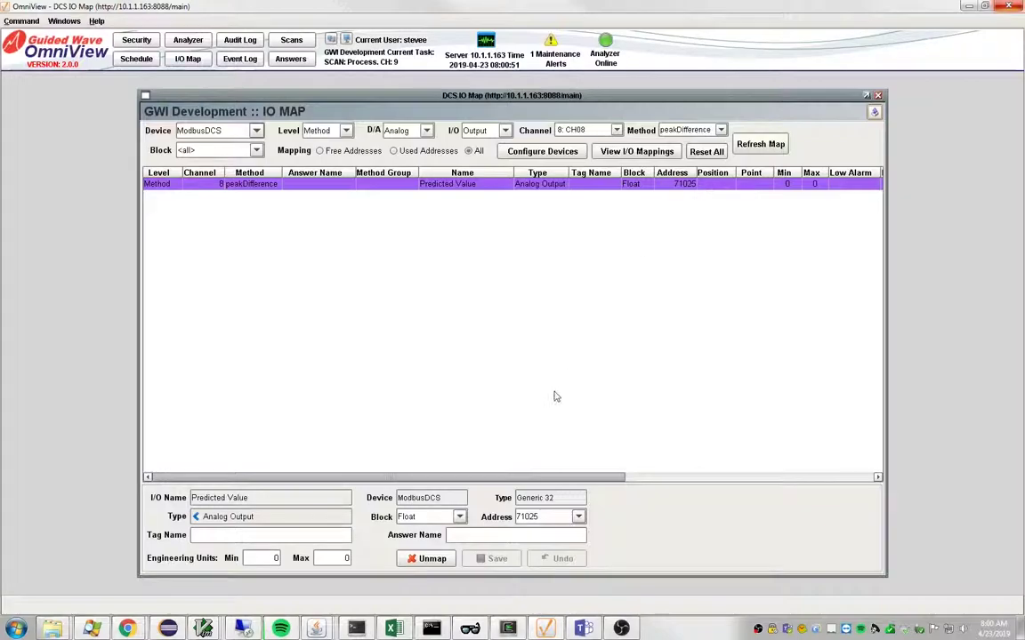
Step: Examine the mapped channel 8 Predicted Value's row, including its address, value, scaled value, timestamp and quality
left_click_drag(478, 478, 676, 494)
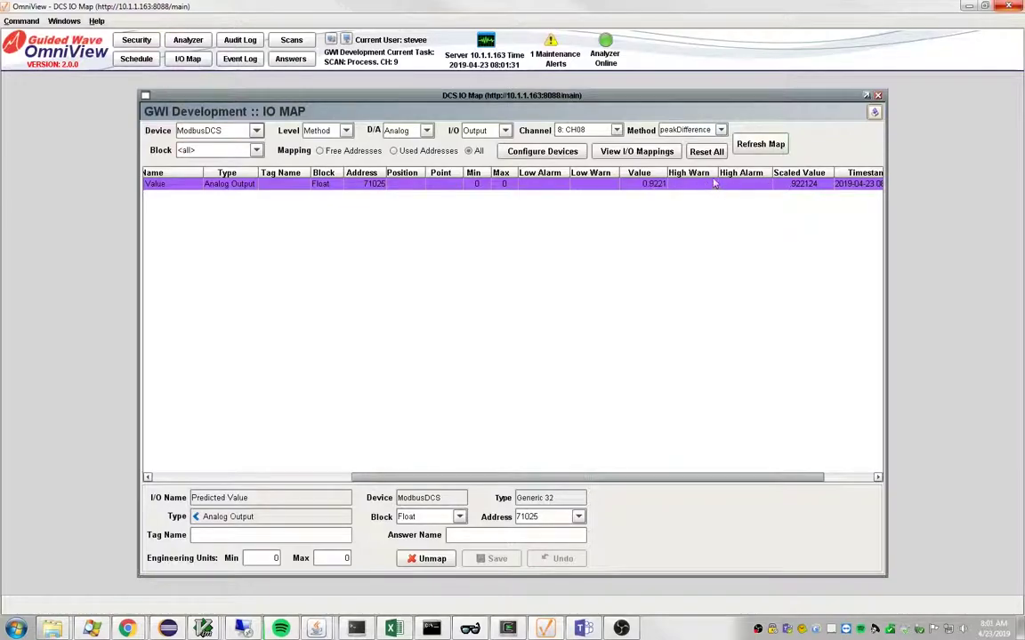
scroll(814, 187, "right", 3)
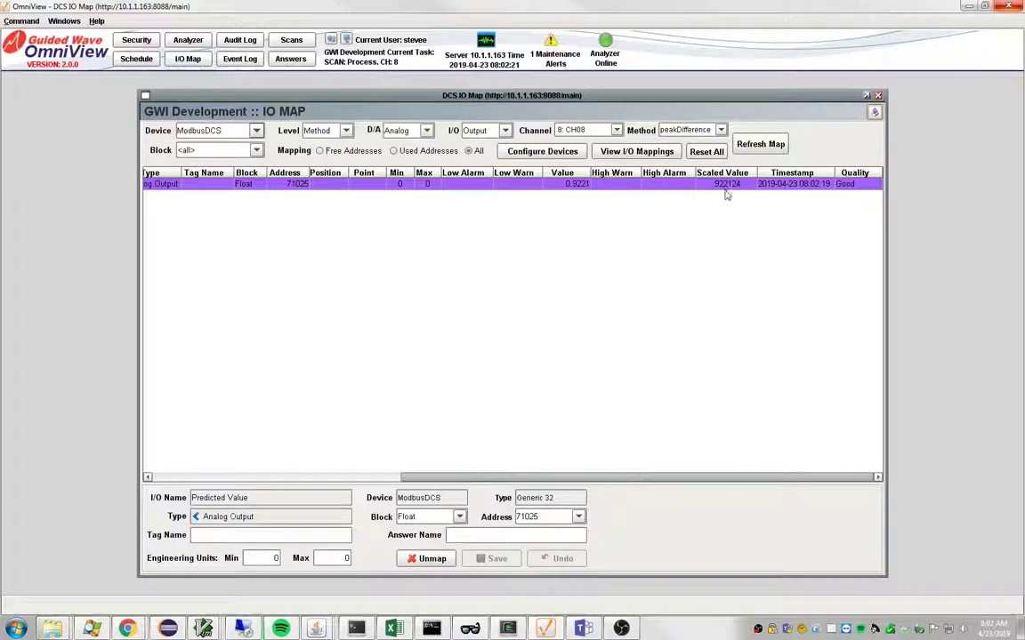
left_click_drag(561, 477, 305, 506)
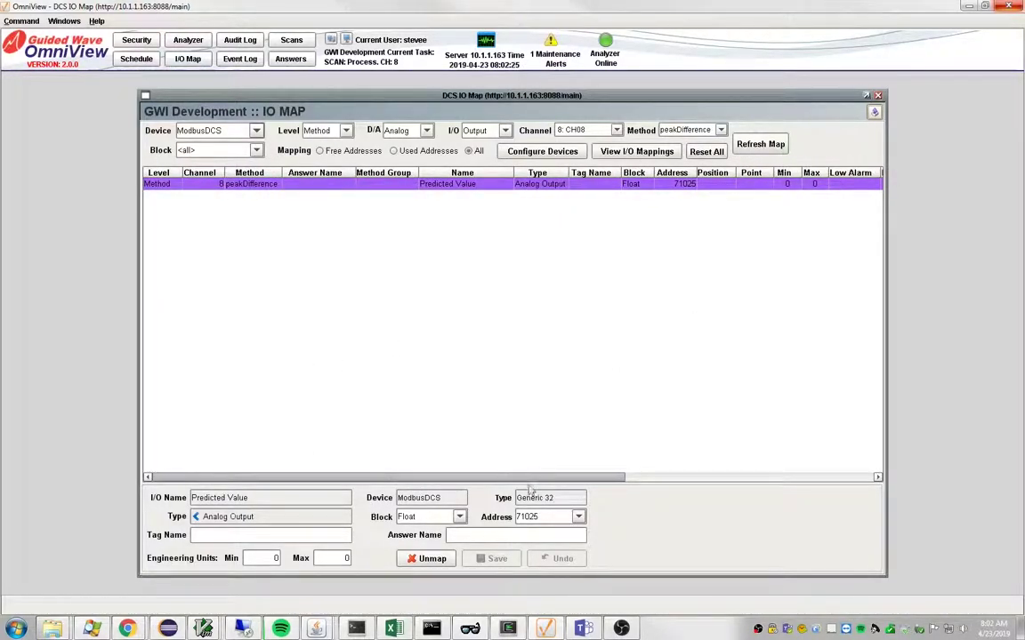
scroll(487, 437, "right", 5)
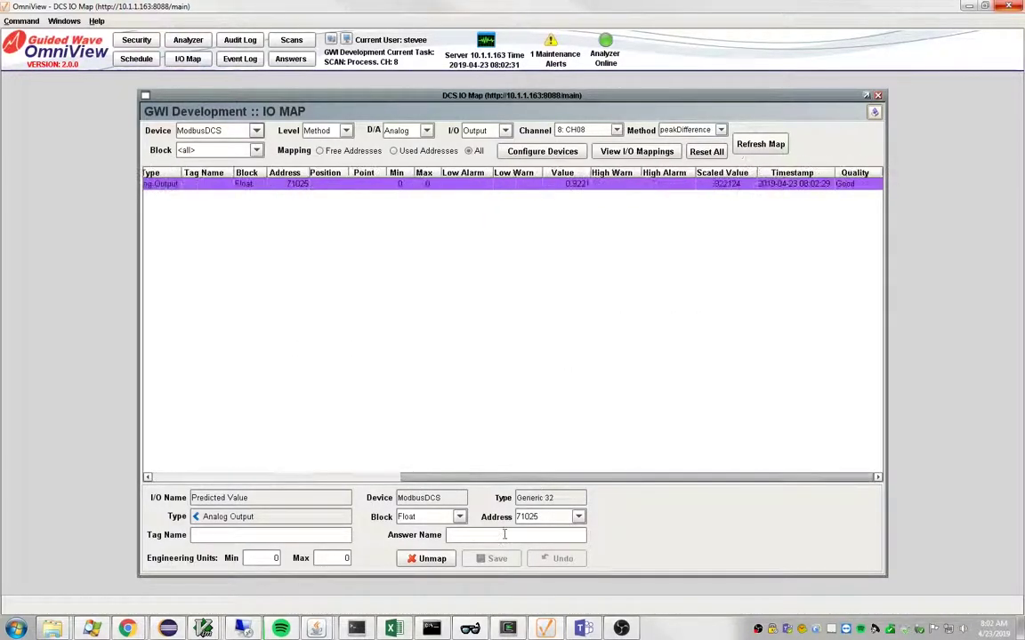
Step: Switch to ModbusView TCP and list the Holding Registers 4xxxx starting from register 1025
left_click(471, 630)
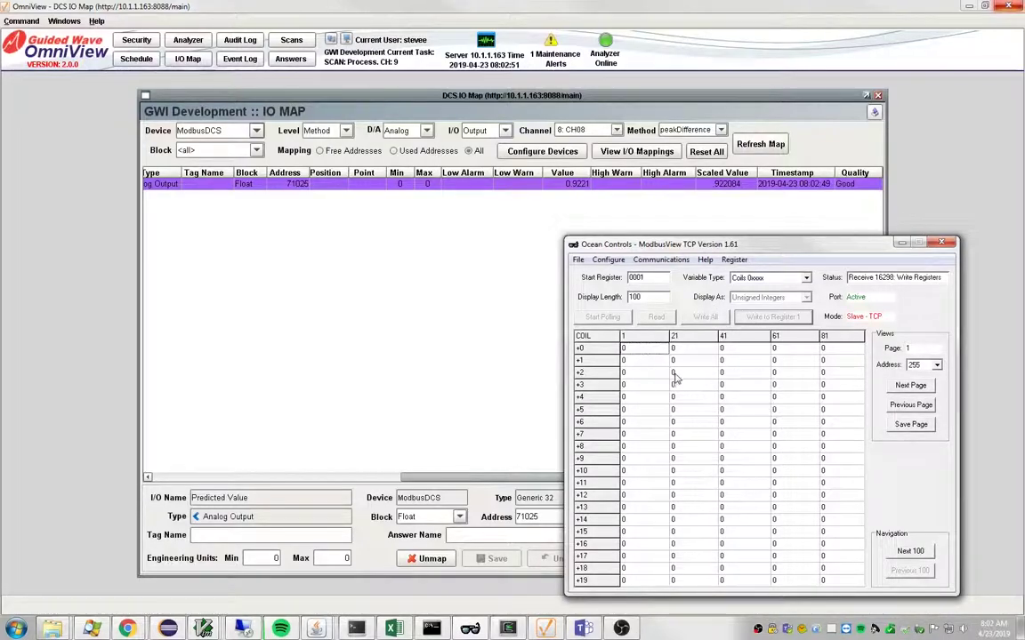
left_click(805, 280)
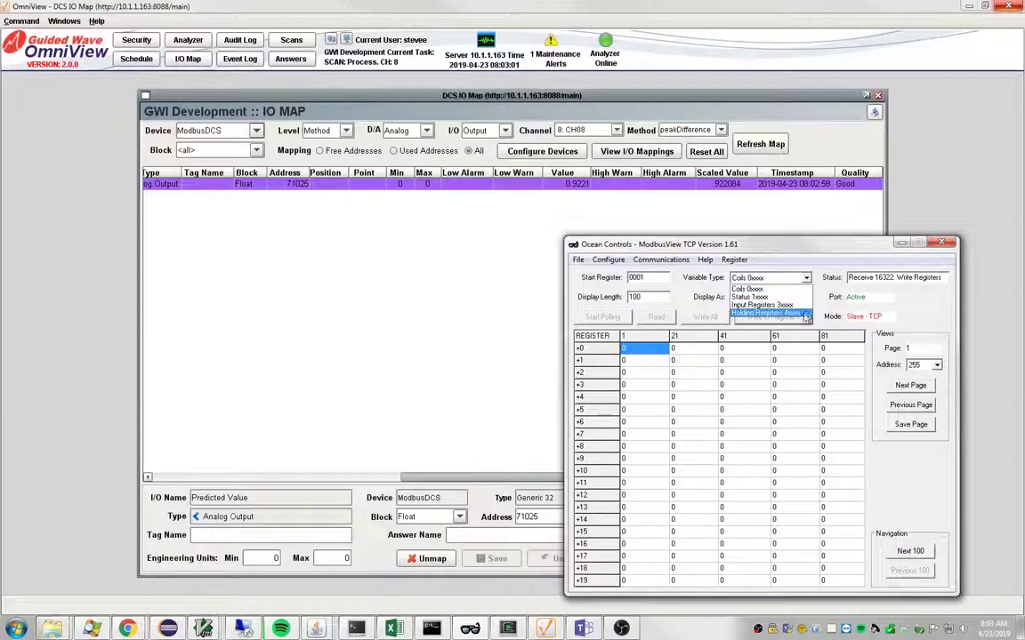
left_click(800, 315)
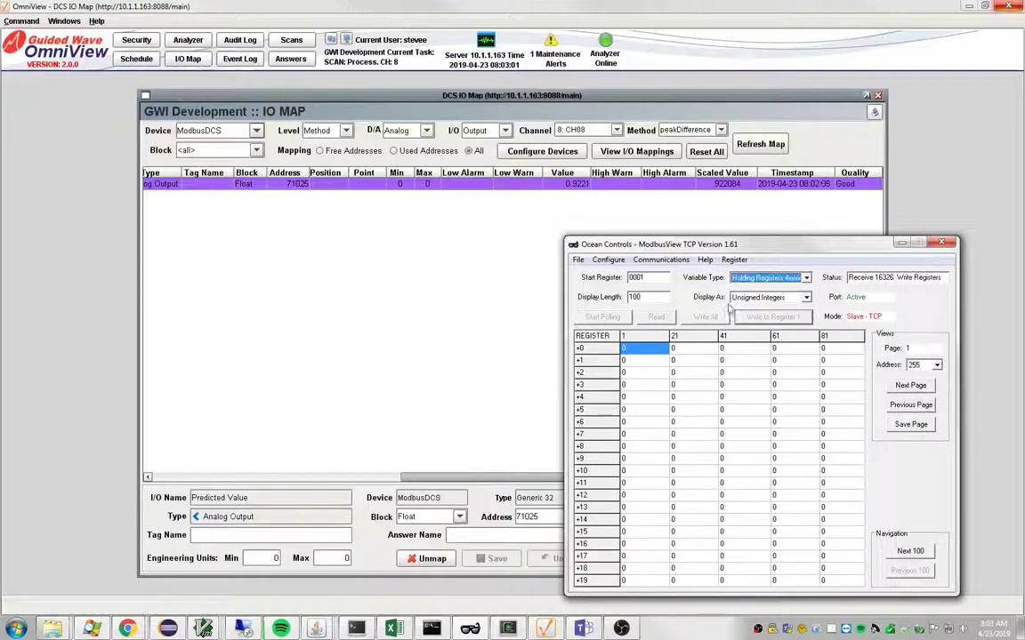
double_click(650, 278)
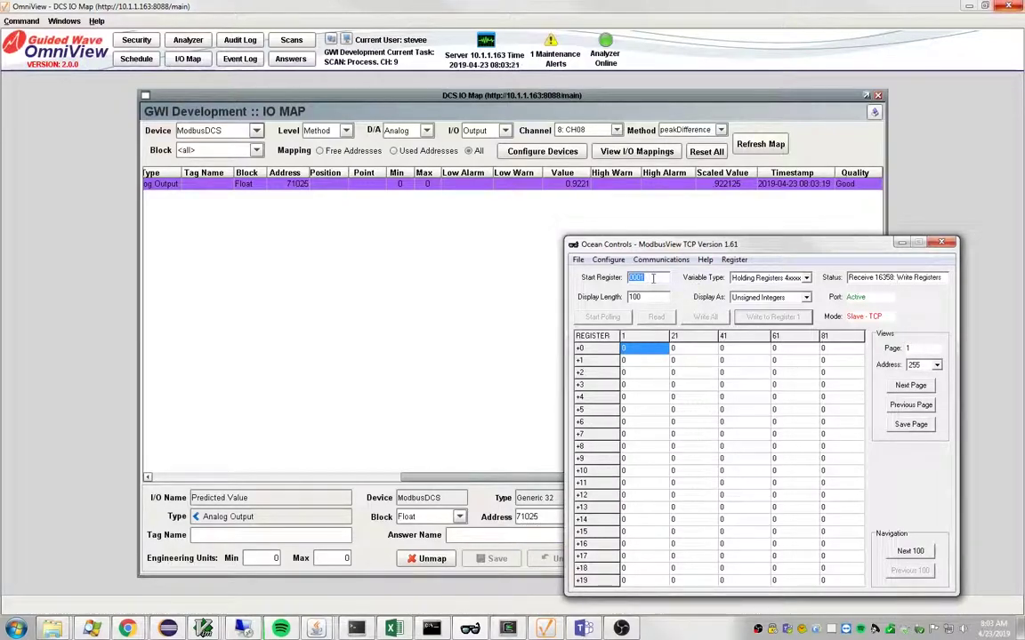
type("1025")
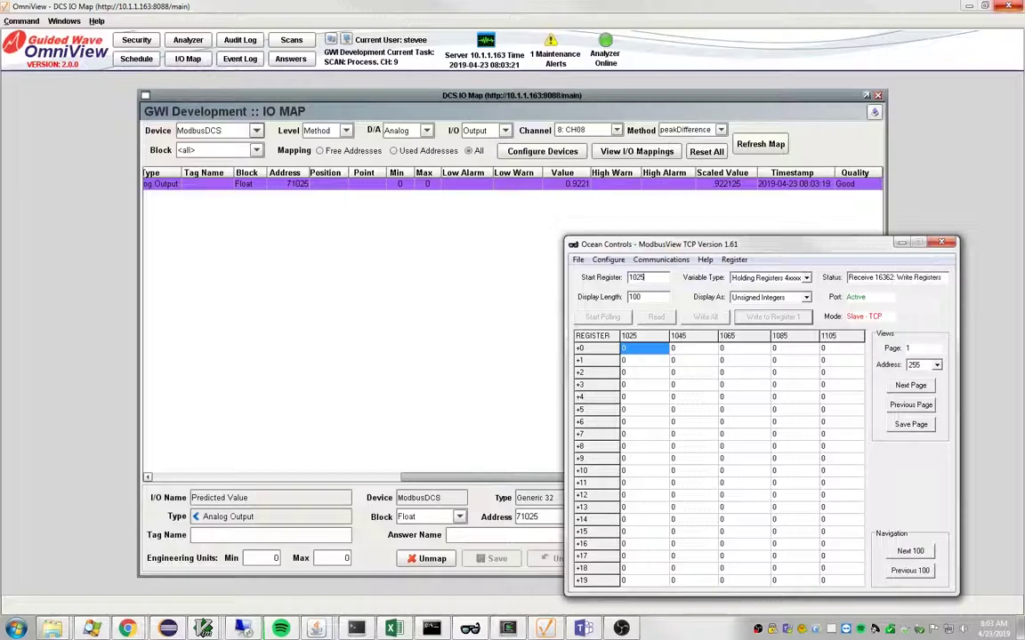
Step: Display the holding registers as Floating Point and set the viewed device address to 1
left_click(805, 297)
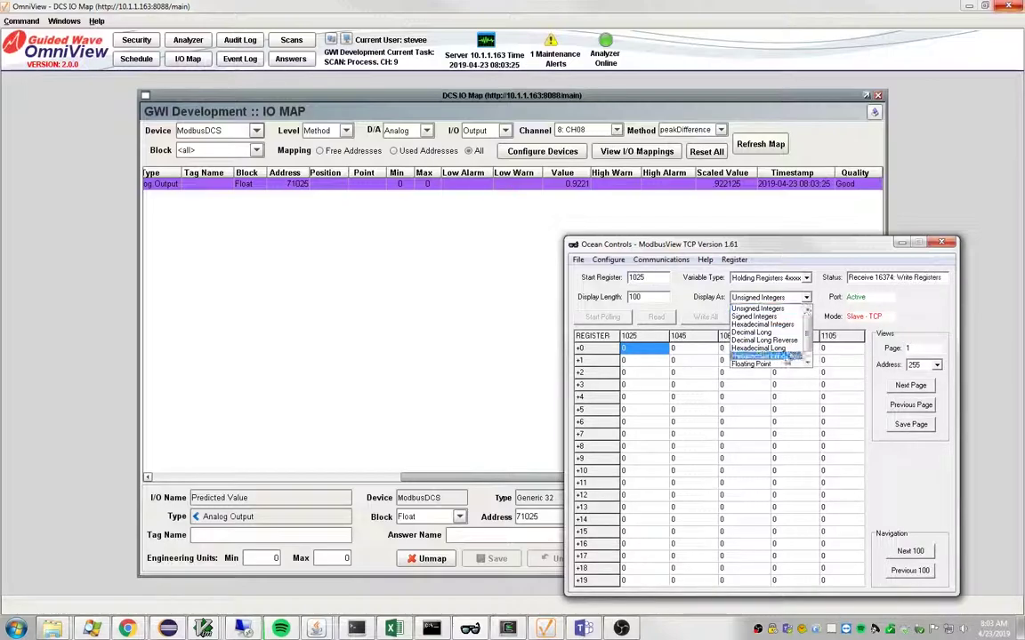
left_click(754, 364)
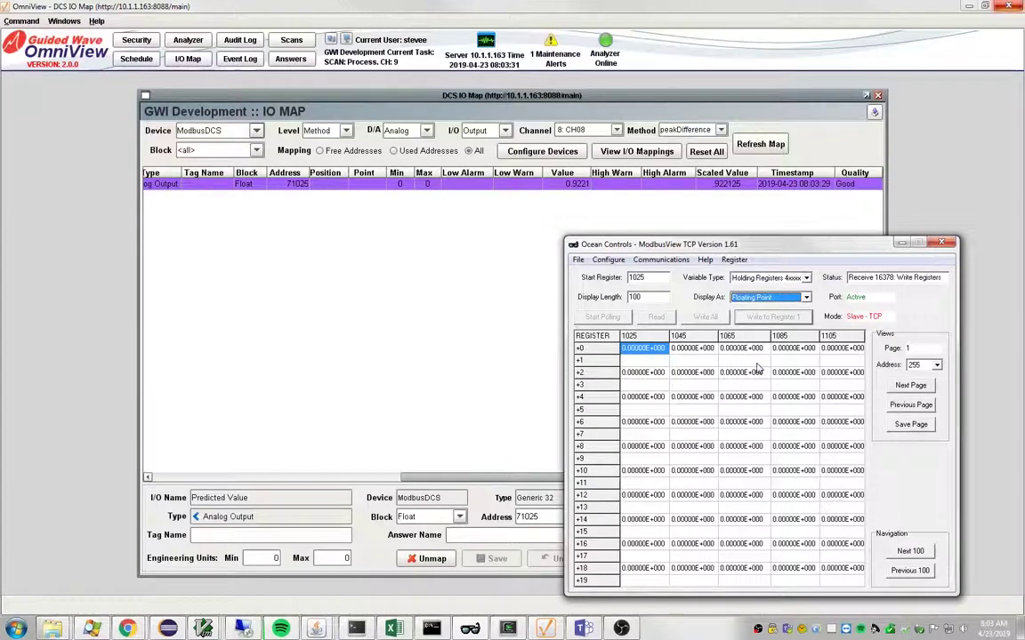
left_click(937, 366)
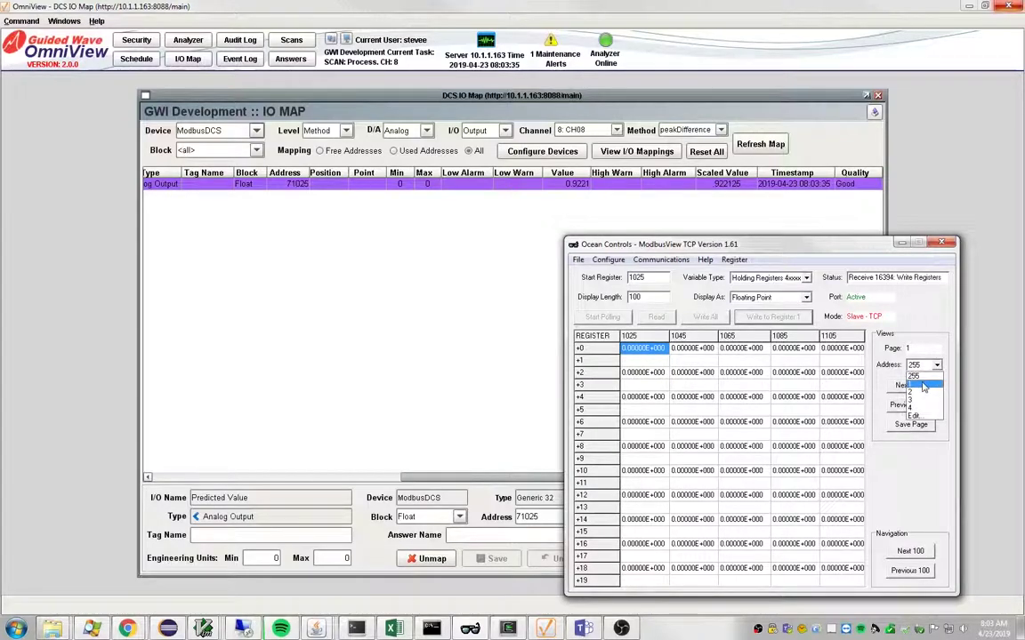
left_click(923, 386)
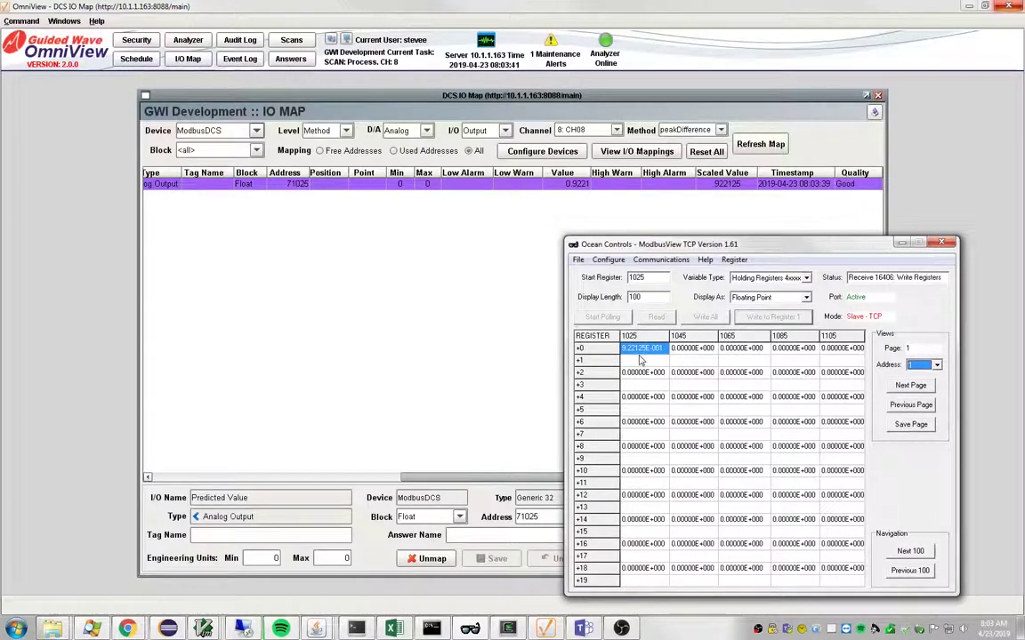